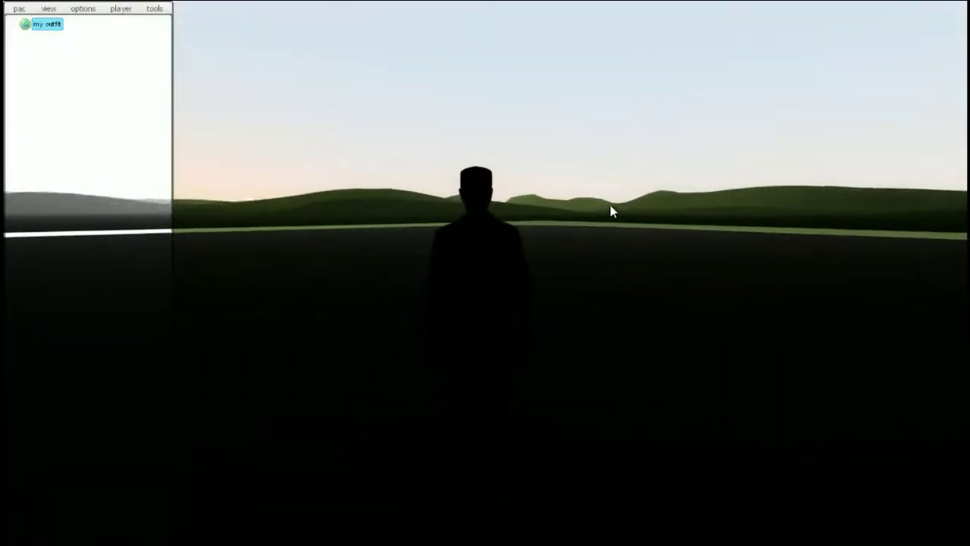
- Add an entity part under my outfit in PAC3, then browse the Half-Life 2 Characters spawnlist
right_click(93, 94)
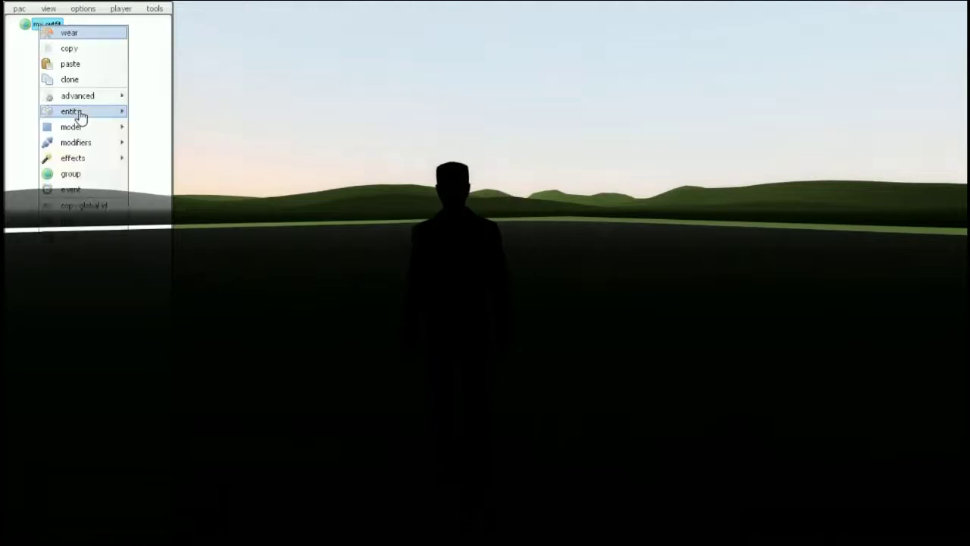
left_click(106, 137)
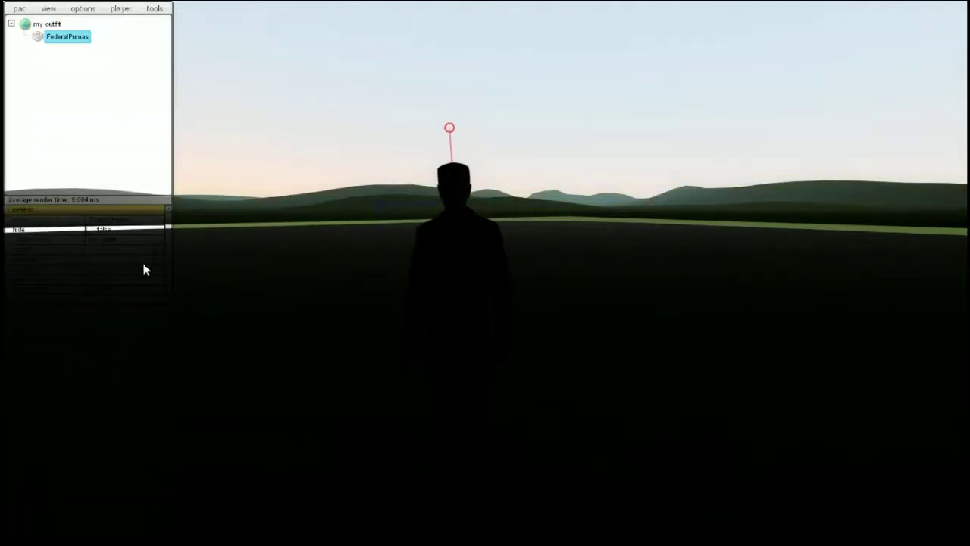
key("q")
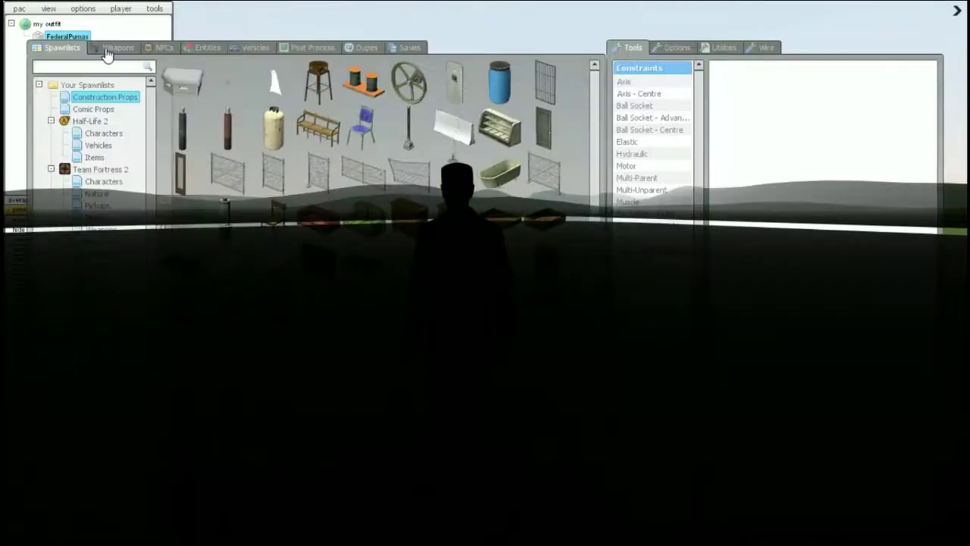
left_click(110, 134)
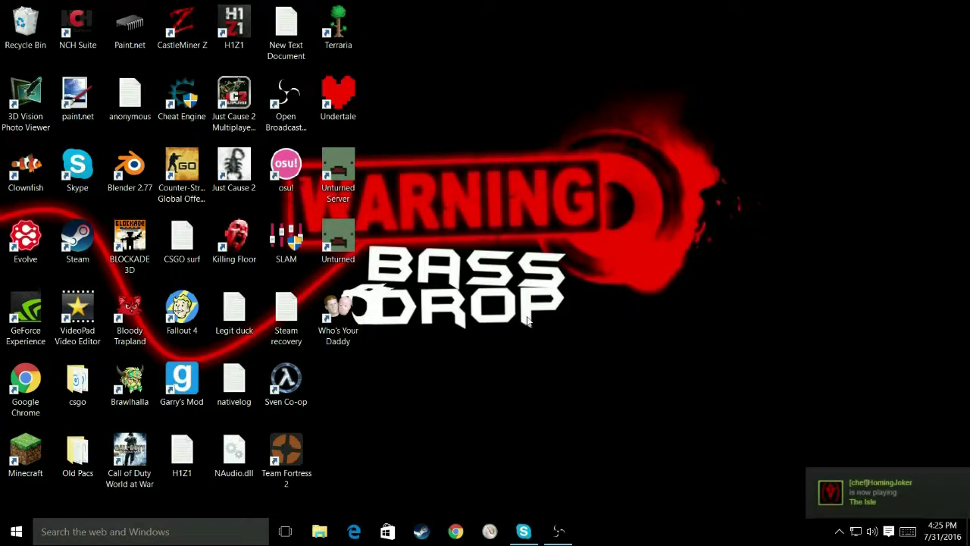
left_click(319, 531)
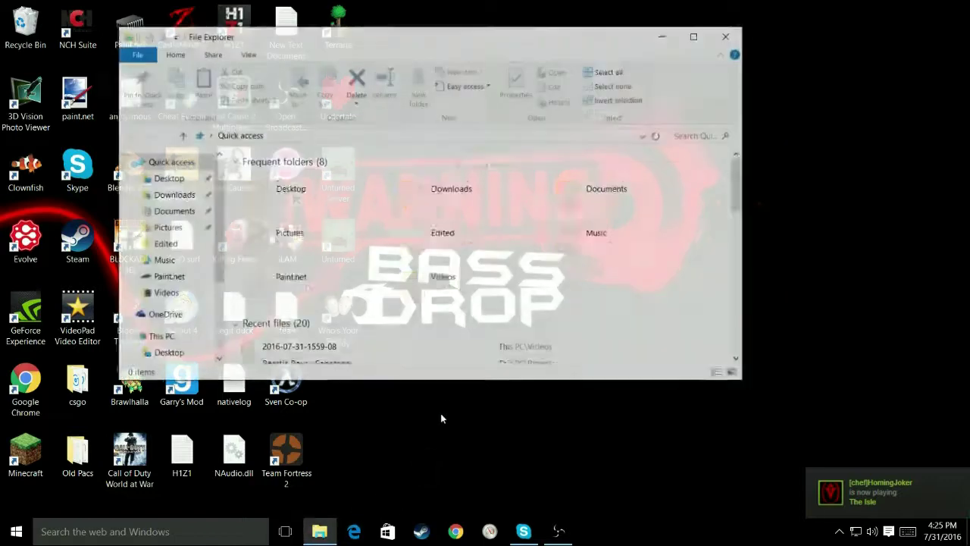
double_click(476, 200)
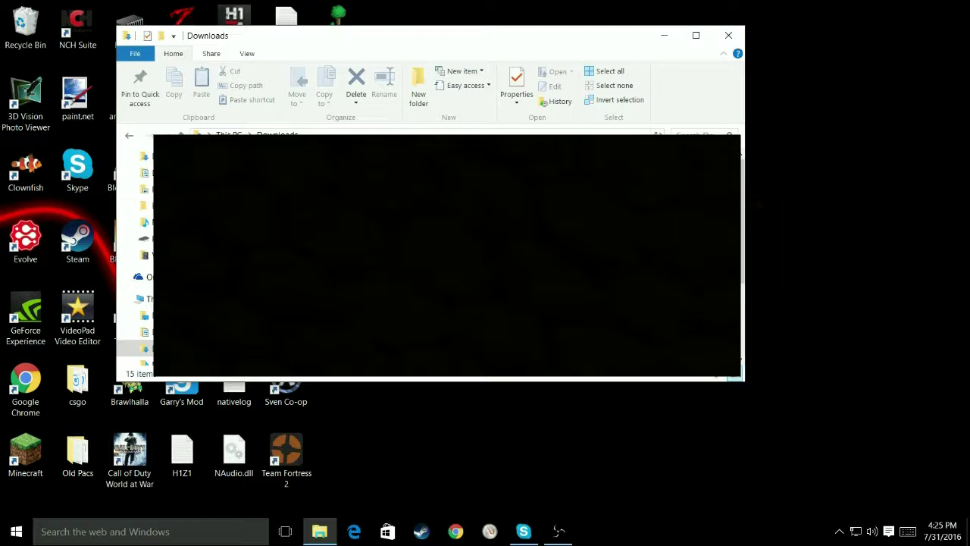
scroll(447, 255, "down", 5)
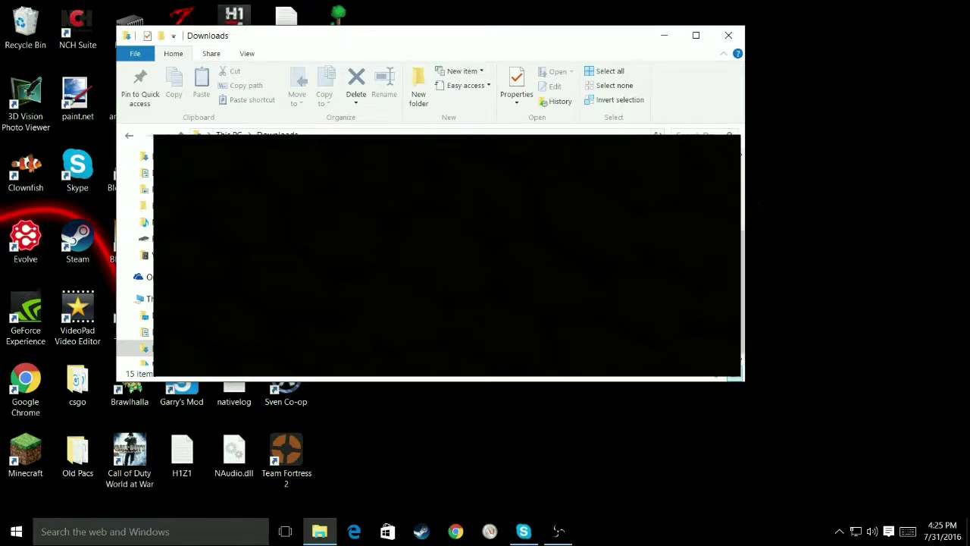
scroll(446, 255, "up", 5)
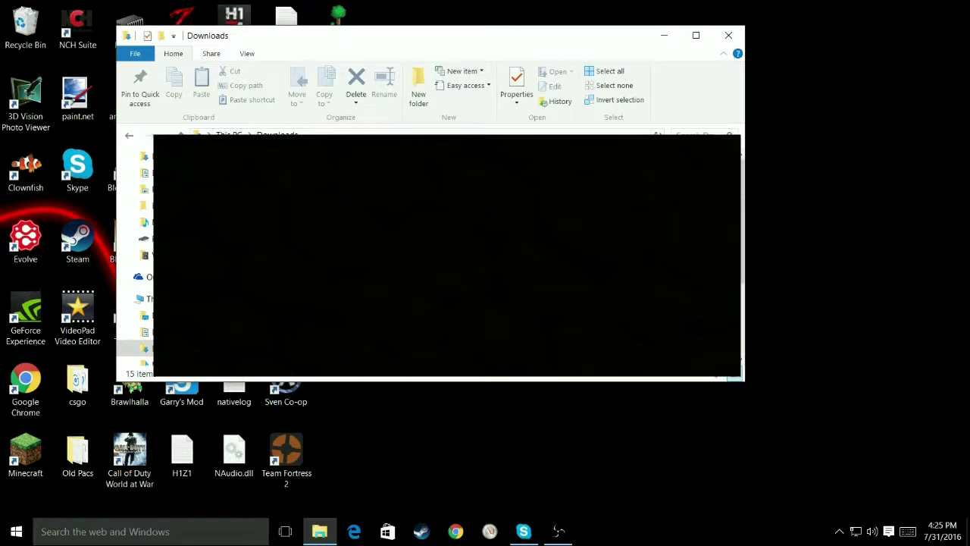
left_click(714, 40)
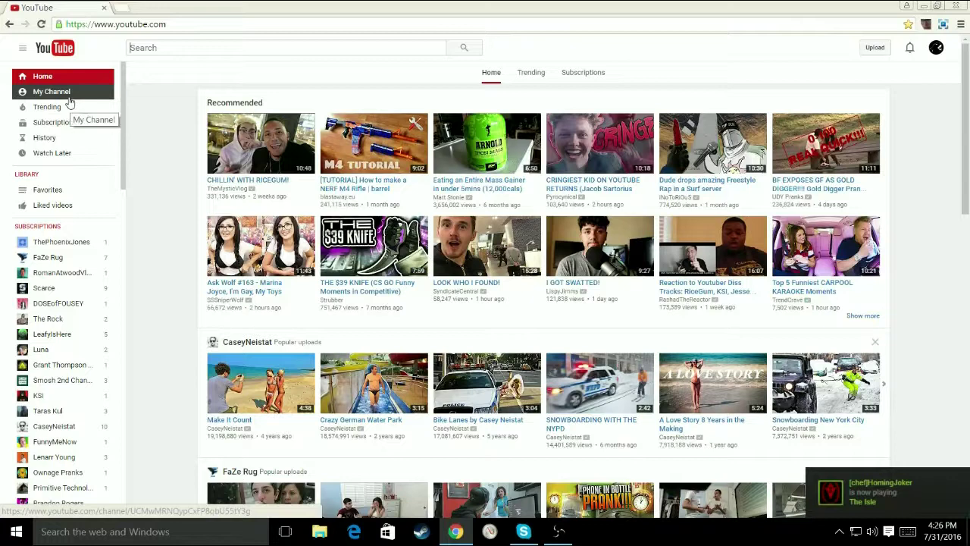
- Open the Pac3 Showcase + Download video from your own YouTube channel
left_click(72, 99)
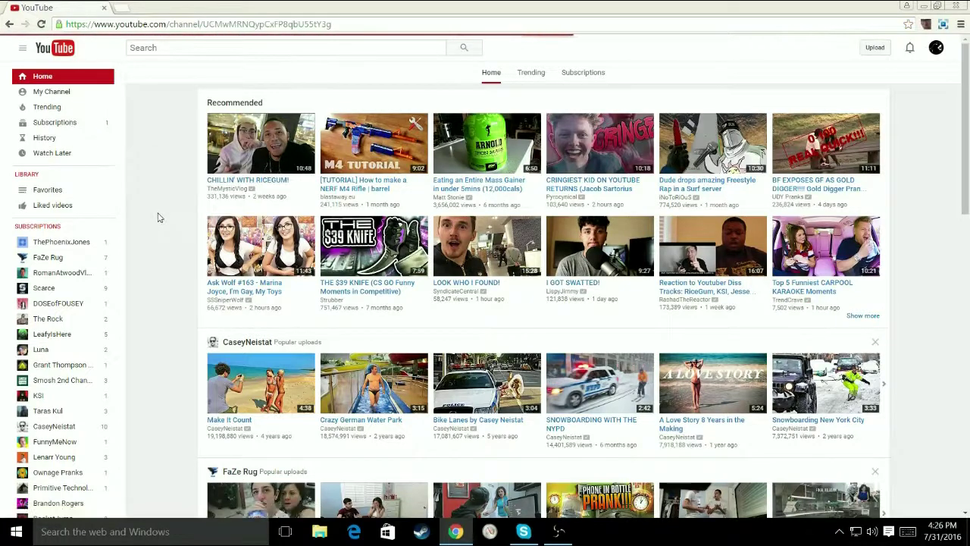
scroll(369, 379, "down", 2)
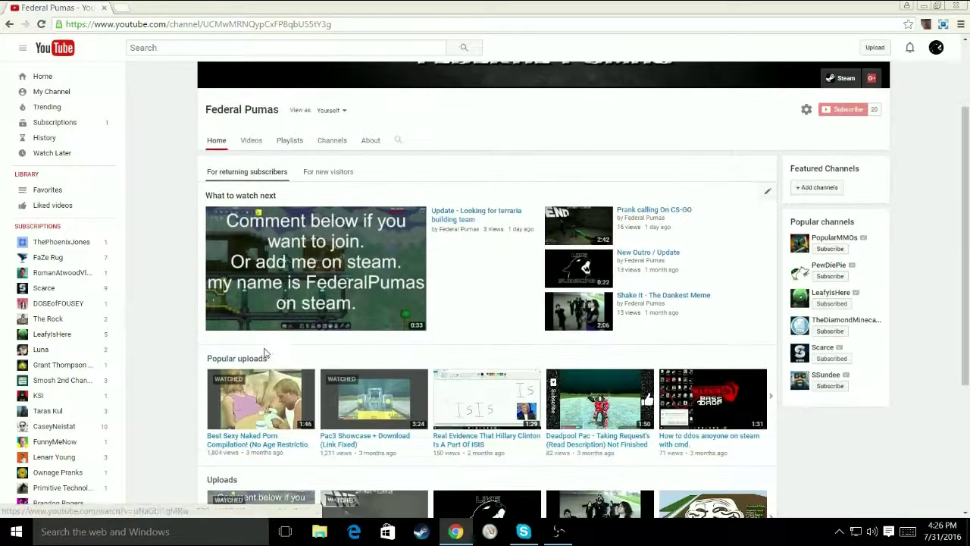
left_click(370, 402)
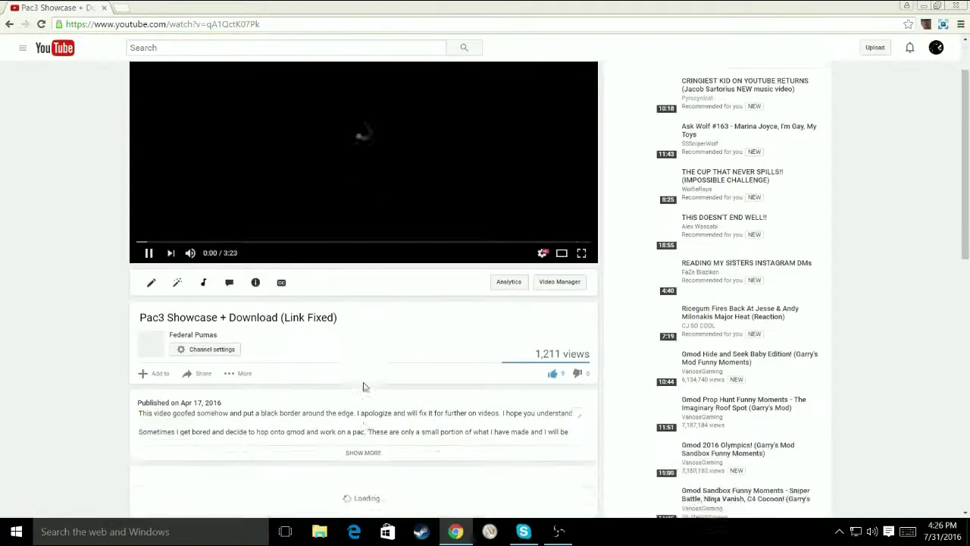
- Expand the video description and follow its MediaFire Pac Downloads link
scroll(362, 405, "down", 3)
left_click(365, 324)
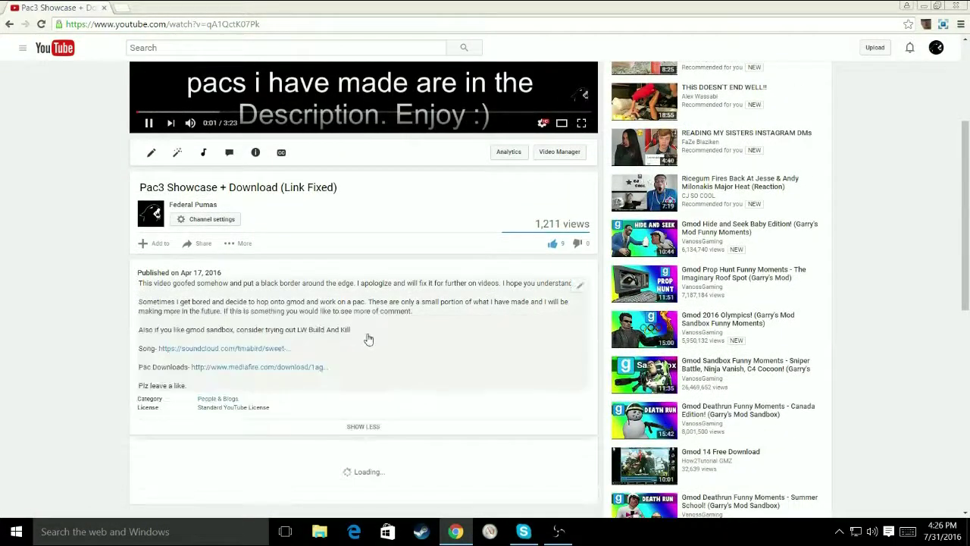
scroll(368, 338, "down", 2)
left_click(281, 312)
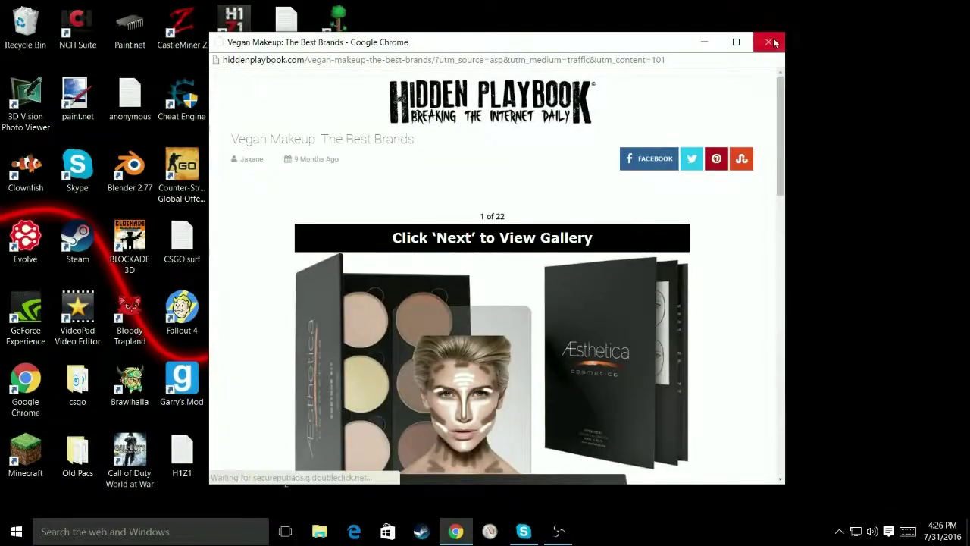
- Close the browser popup and open the FederalPumas Pac3 zip from Downloads, selecting its 13 outfit files
left_click(770, 42)
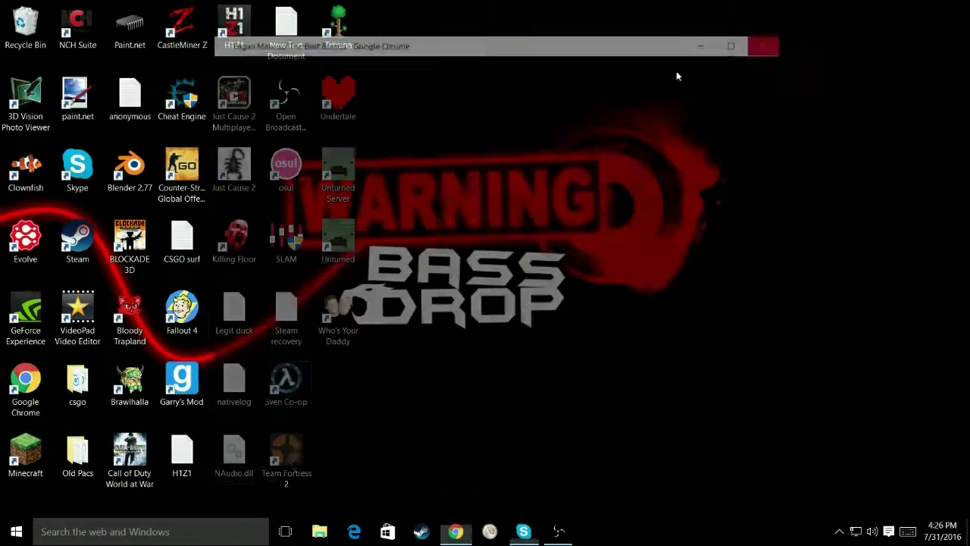
left_click(319, 530)
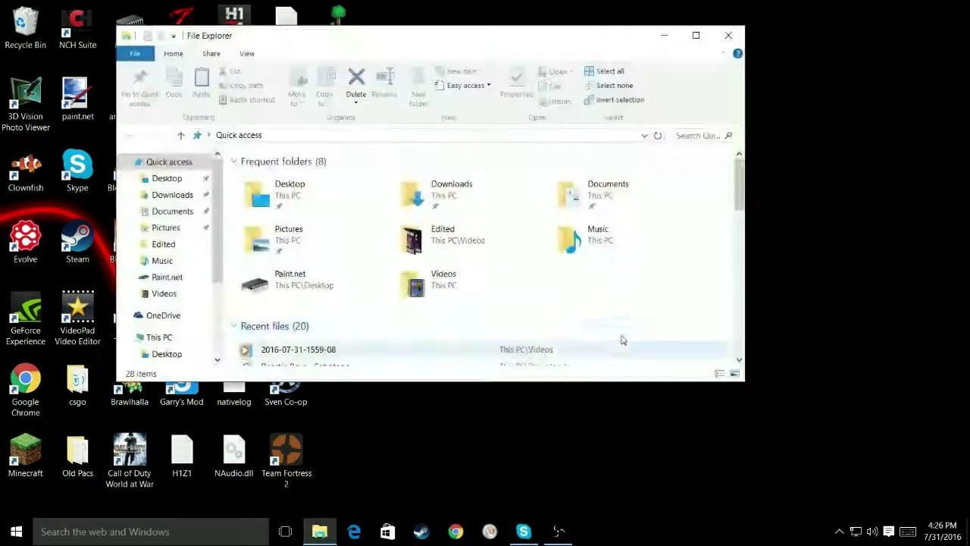
left_click(496, 192)
double_click(497, 192)
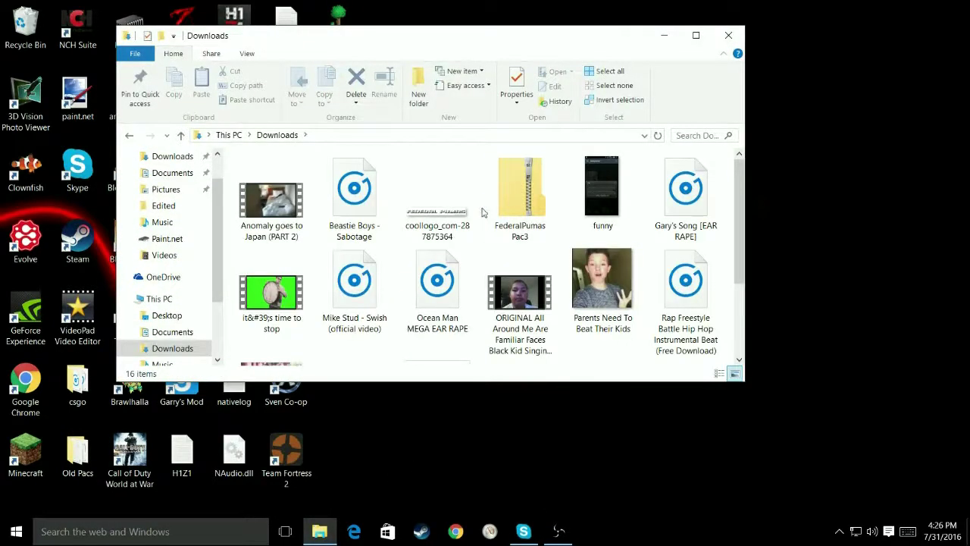
double_click(515, 190)
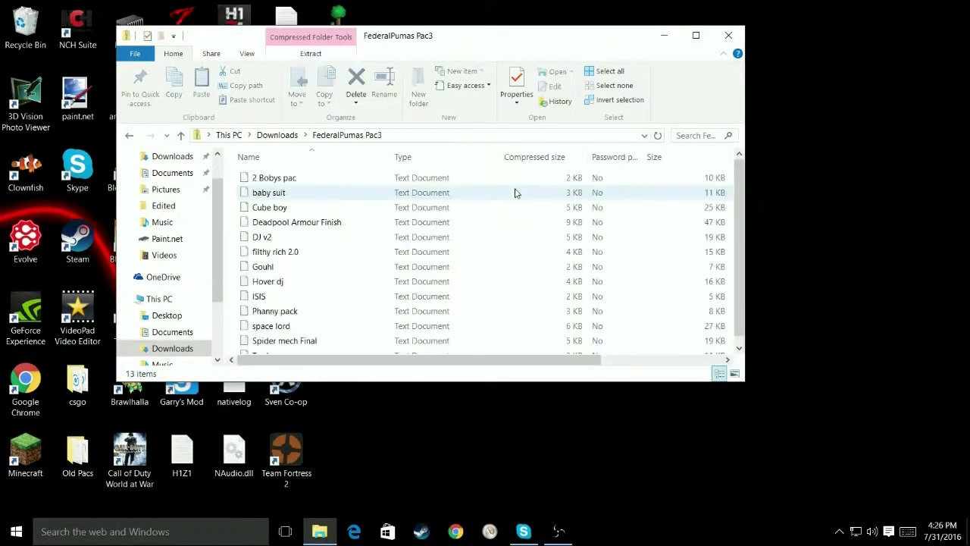
scroll(477, 212, "down", 1)
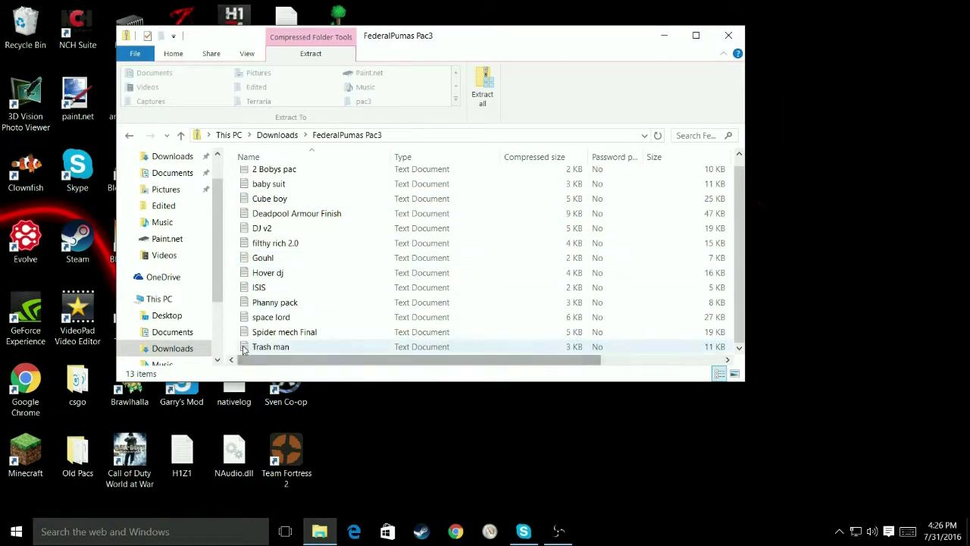
left_click_drag(233, 349, 417, 174)
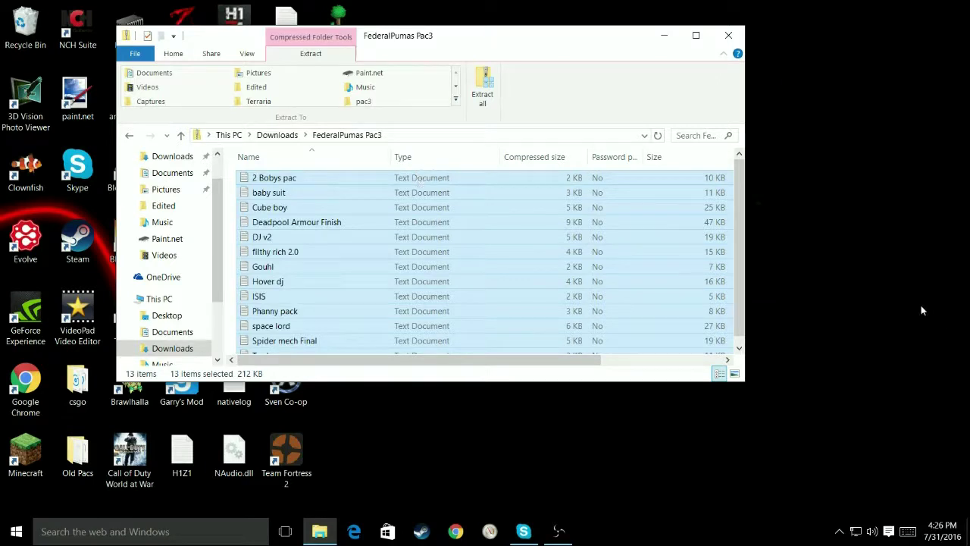
- Move the FederalPumas Pac3 zip from Downloads onto the desktop and open a fresh Explorer window
left_click(130, 136)
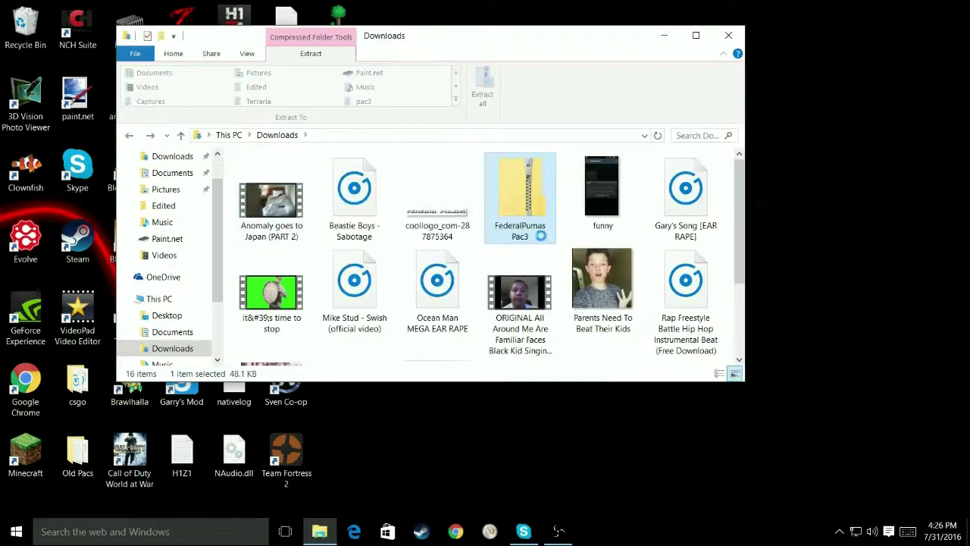
left_click_drag(529, 203, 816, 241)
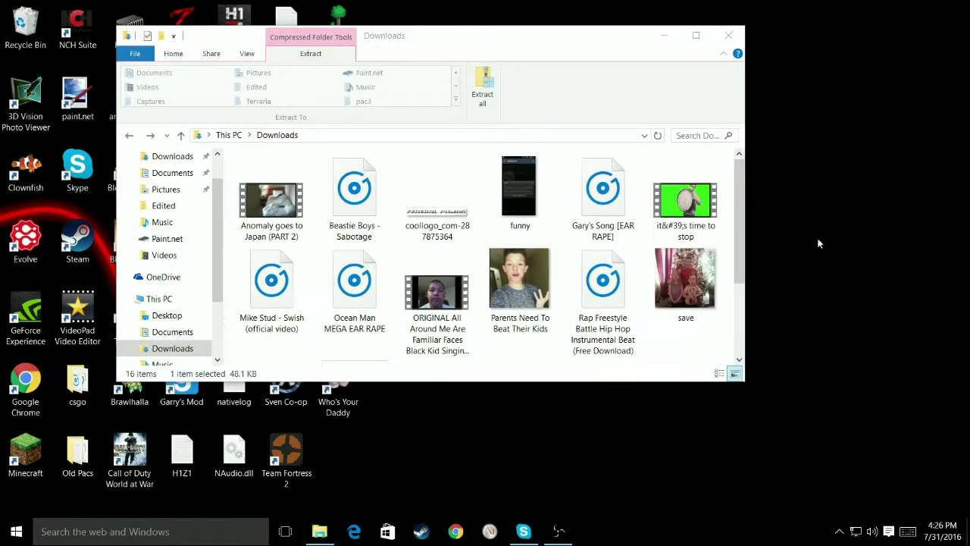
left_click(735, 35)
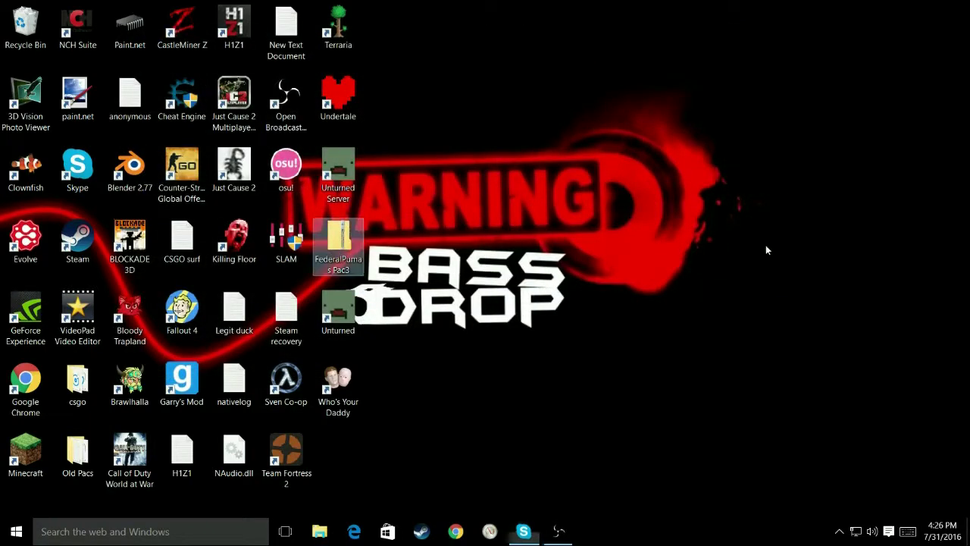
left_click(319, 530)
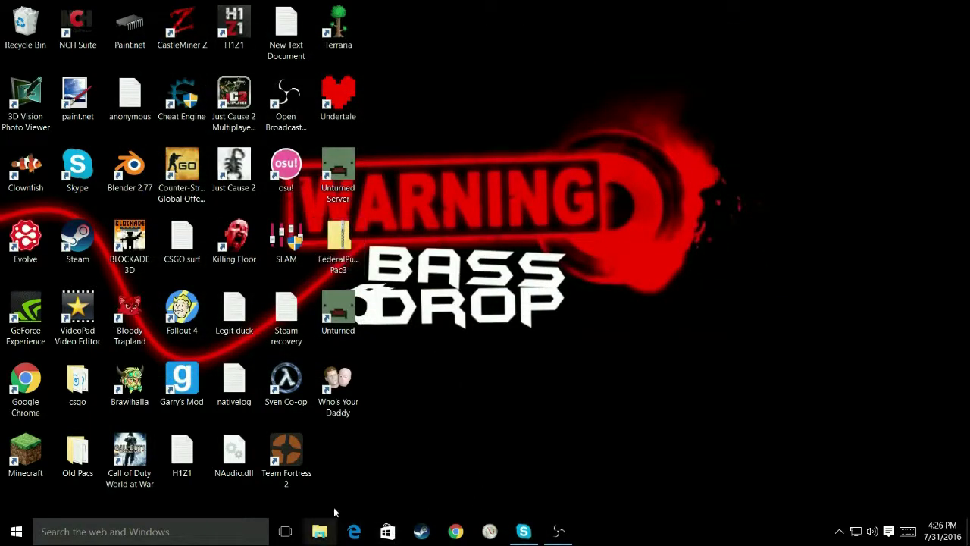
left_click_drag(413, 29, 669, 79)
- Browse from Windows (C:) through Program Files (x86) and Steam into steamapps
scroll(442, 326, "down", 2)
scroll(442, 325, "down", 2)
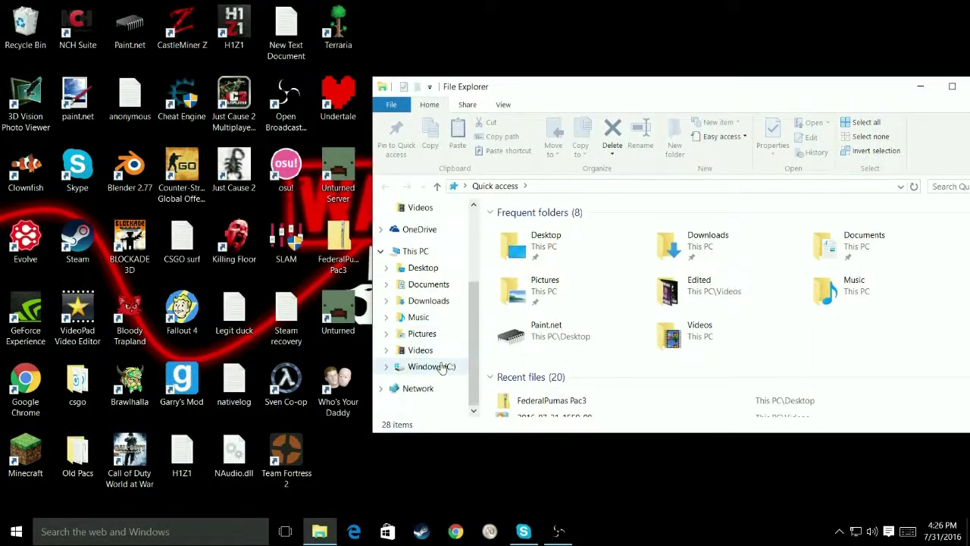
left_click(439, 368)
double_click(598, 273)
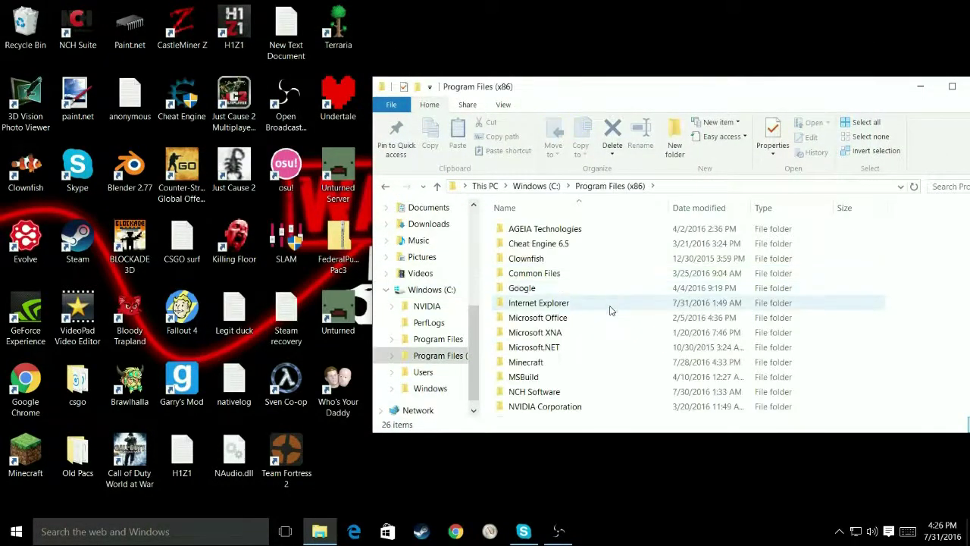
scroll(602, 309, "down", 5)
double_click(553, 290)
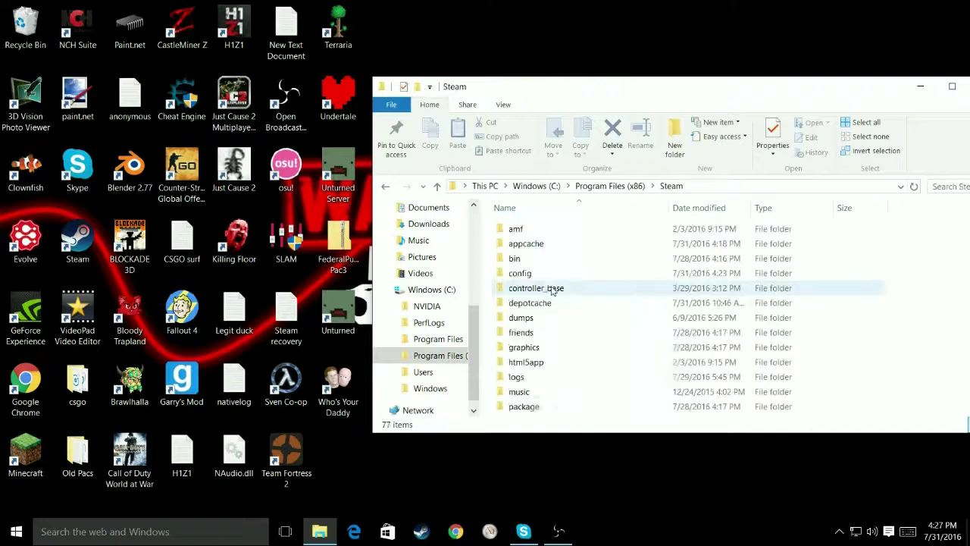
scroll(550, 303, "down", 6)
scroll(534, 273, "up", 5)
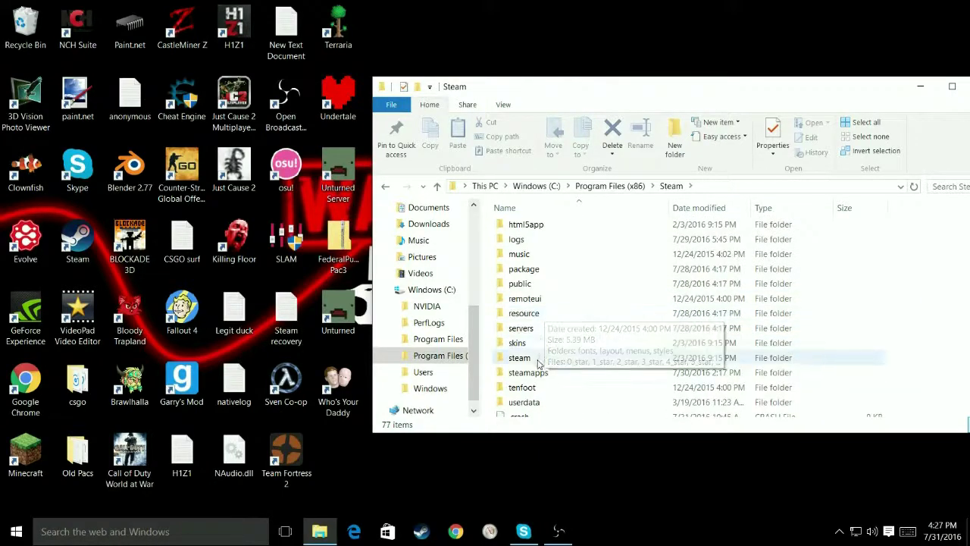
double_click(552, 346)
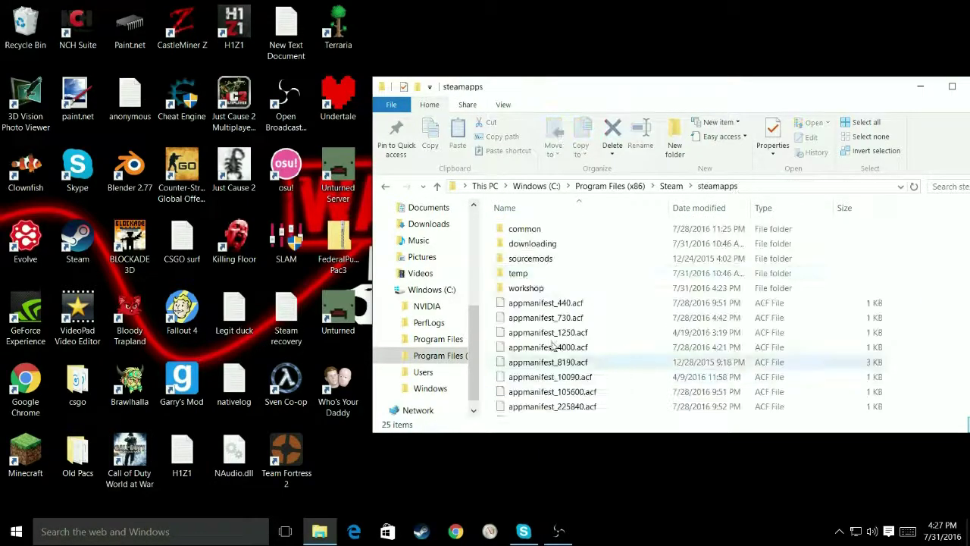
- Continue through common, GarrysMod and garrysmod into data\pac3, reviewing its 63 items
double_click(548, 228)
scroll(560, 364, "down", 1)
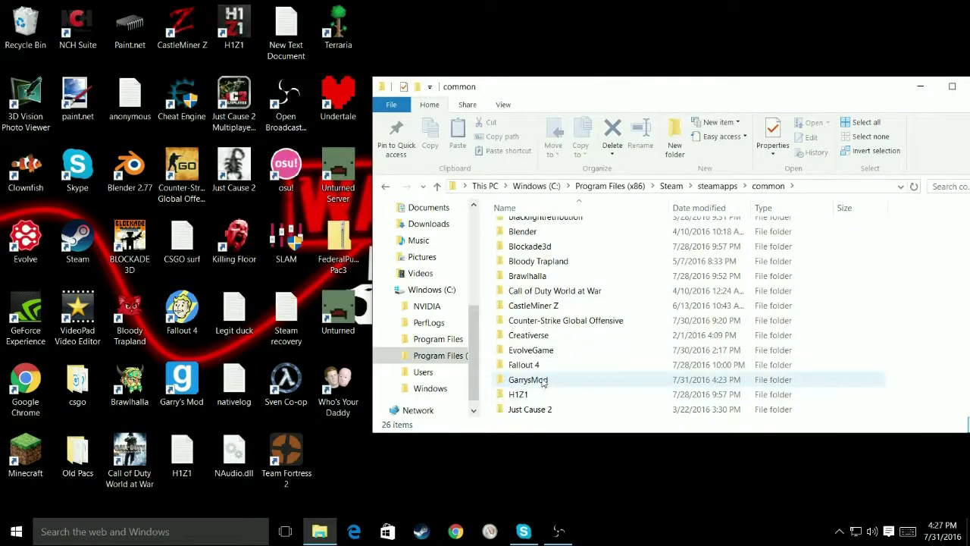
double_click(544, 377)
double_click(553, 259)
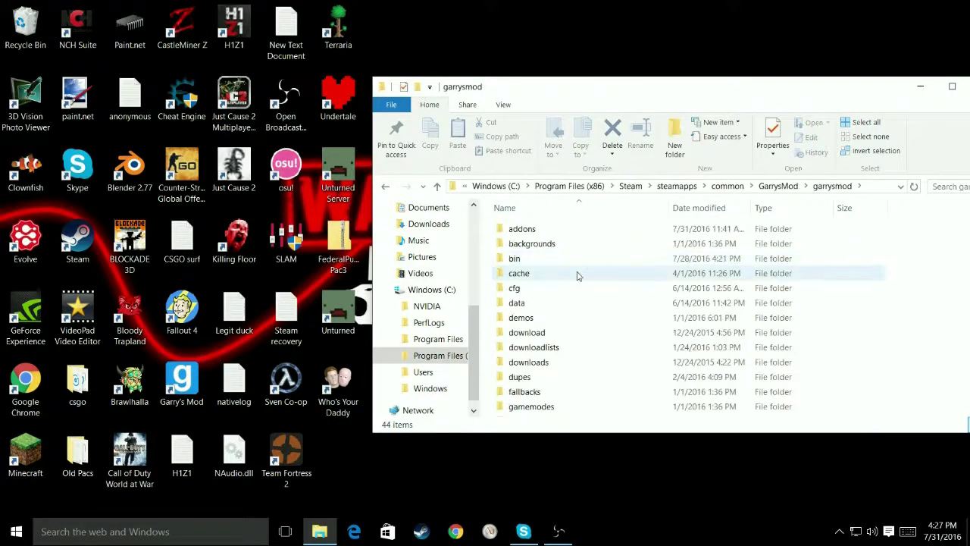
scroll(554, 261, "down", 1)
double_click(554, 261)
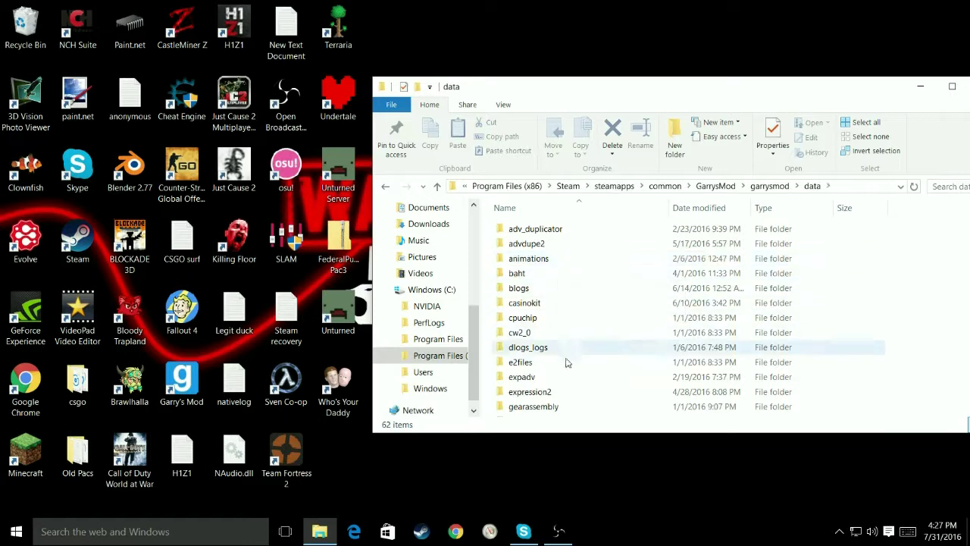
scroll(551, 401, "down", 1)
scroll(551, 394, "down", 1)
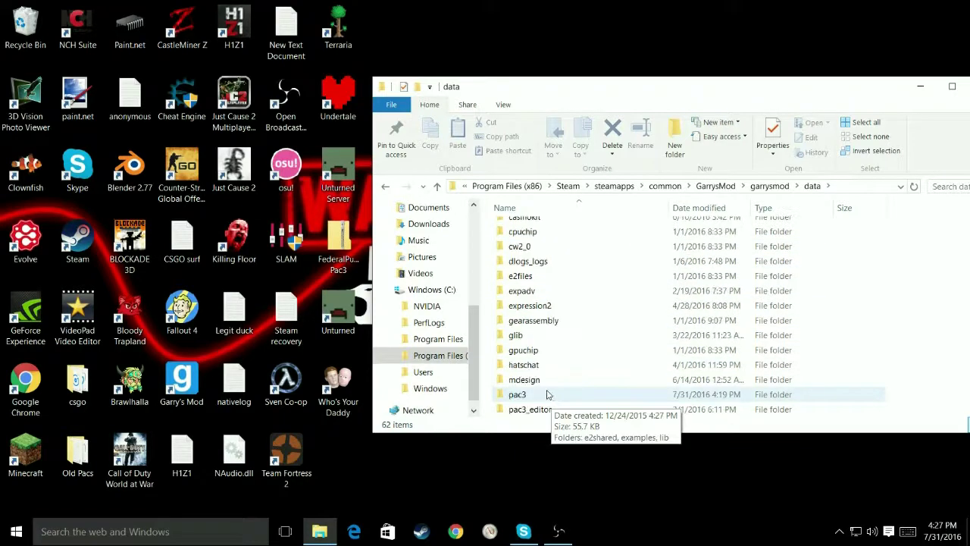
double_click(555, 395)
scroll(572, 285, "down", 17)
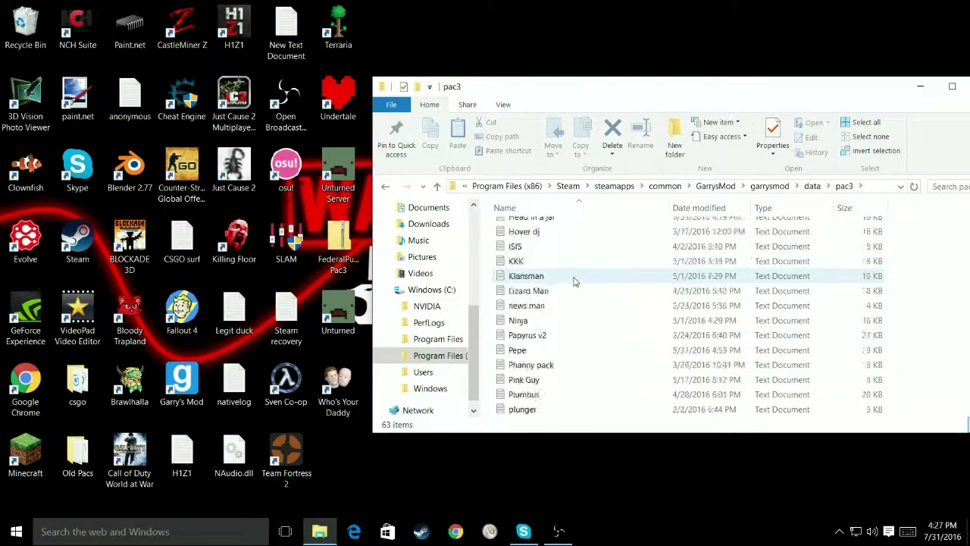
scroll(575, 296, "up", 3)
scroll(573, 303, "up", 15)
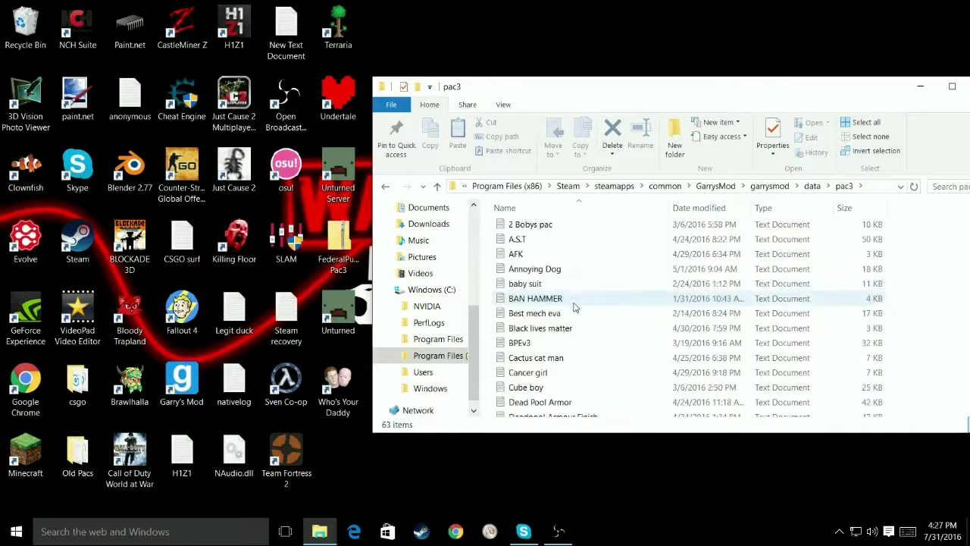
left_click(346, 250)
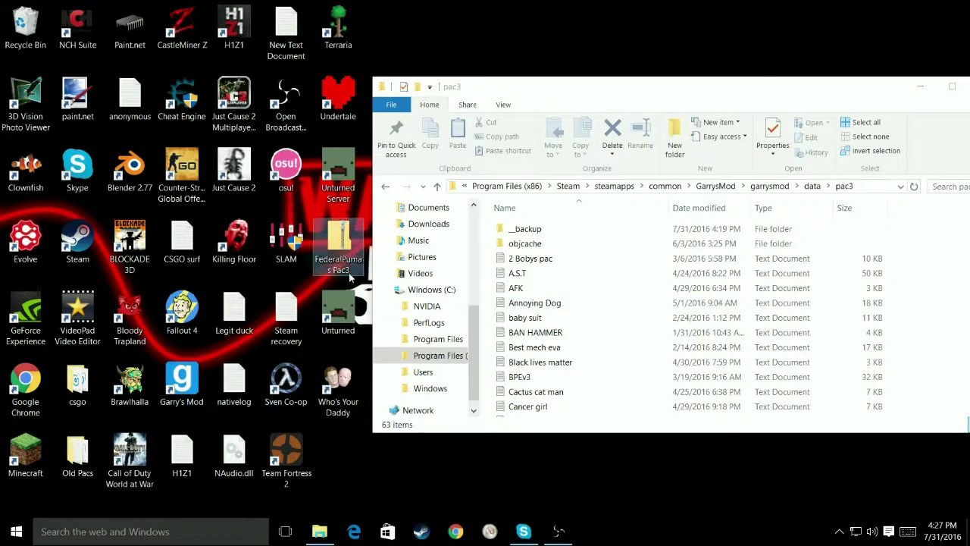
- Open the FederalPumas Pac3 zip and copy its 13 outfit text files into pac3
mouse_move(340, 240)
left_mouse_down()
mouse_move(421, 429)
mouse_move(807, 394)
mouse_move(936, 305)
mouse_move(231, 298)
mouse_move(338, 246)
left_mouse_up()
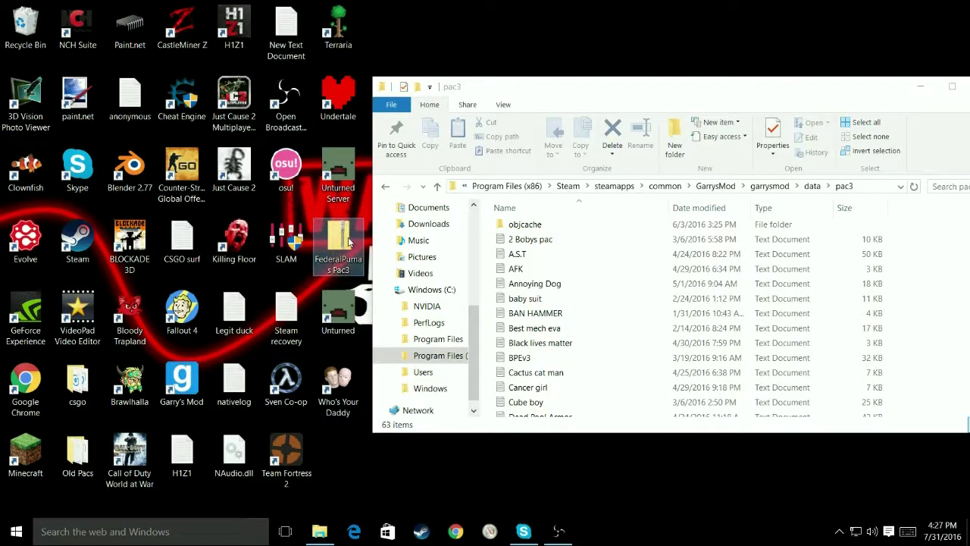
double_click(338, 246)
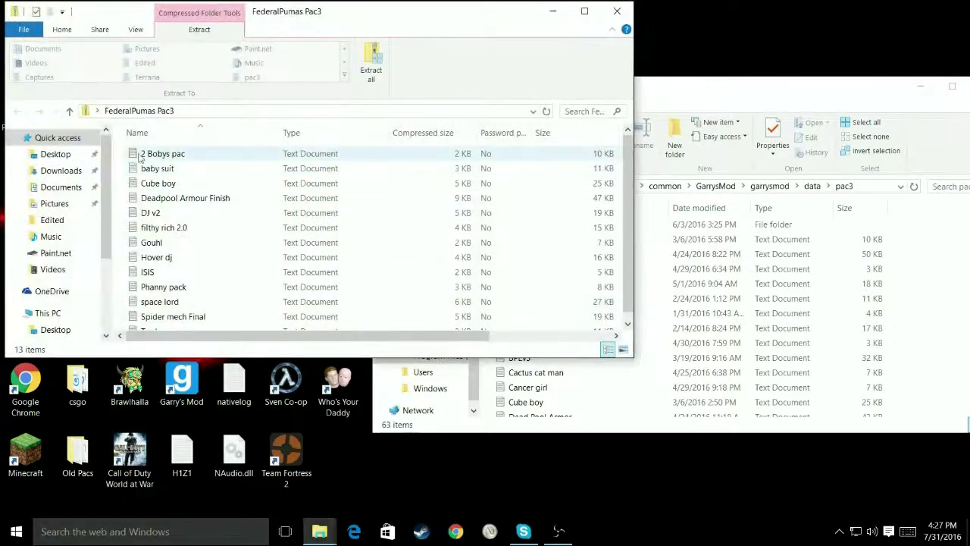
left_click(140, 155)
left_click_drag(123, 147, 397, 322)
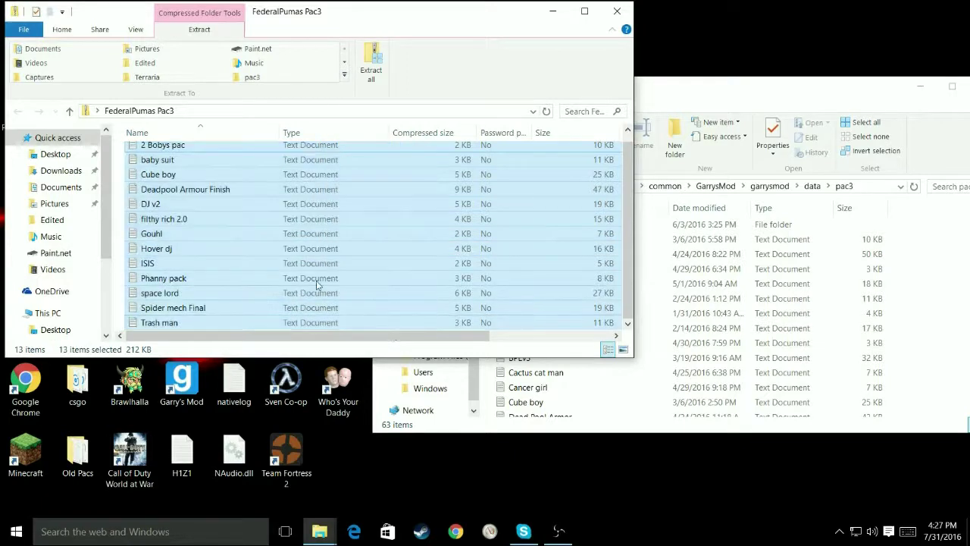
left_click_drag(318, 284, 341, 273)
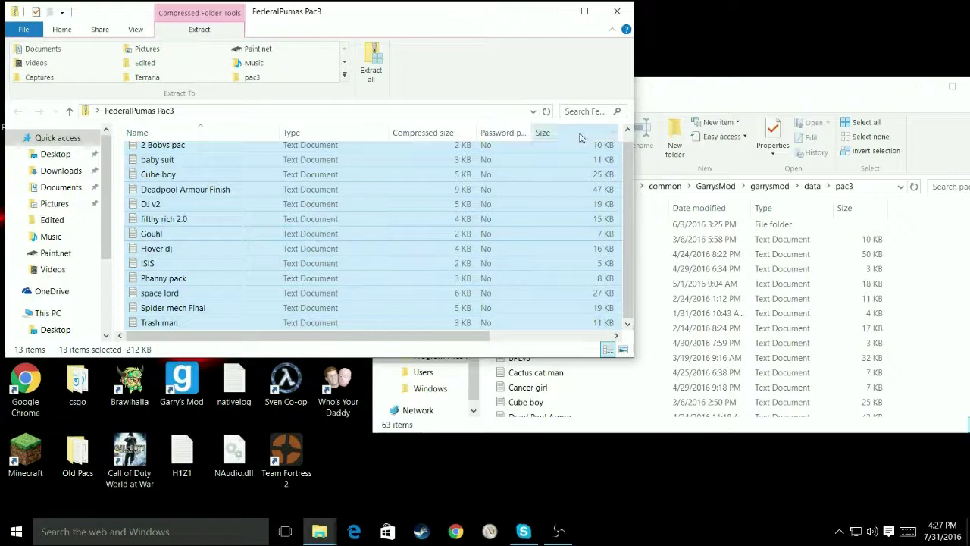
- Close the zip window, check the pac3 file list, then close the pac3 window
left_click(617, 12)
left_click_drag(679, 89, 503, 92)
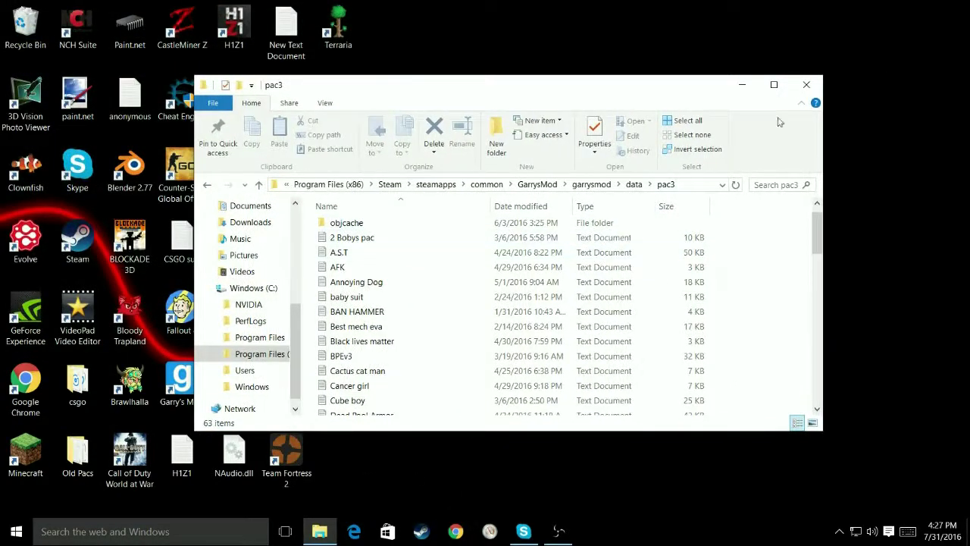
scroll(613, 260, "down", 17)
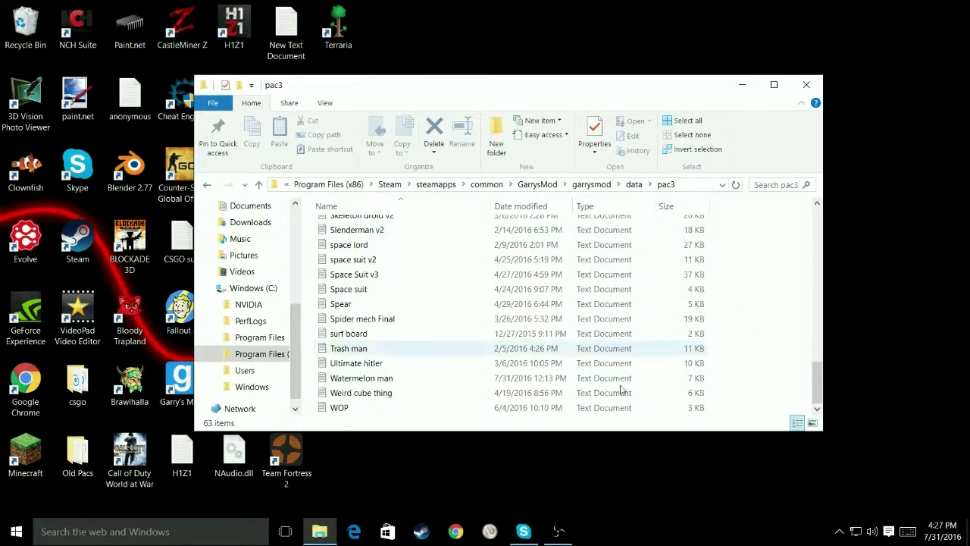
scroll(524, 334, "up", 17)
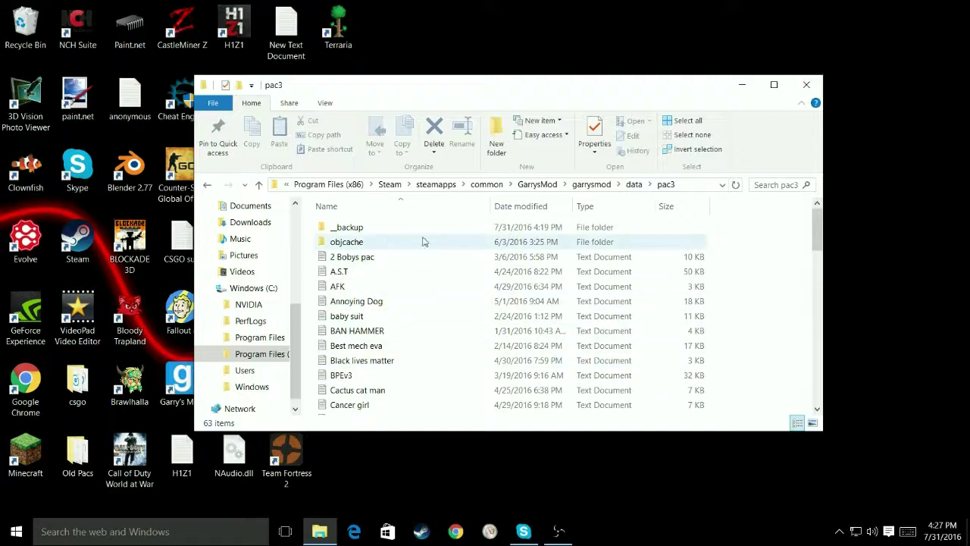
left_click(809, 83)
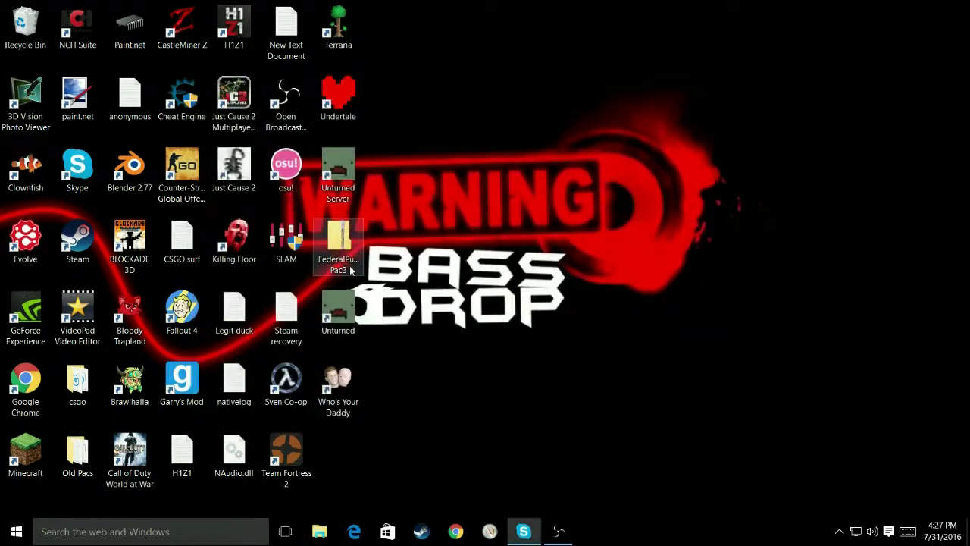
- Delete the FederalPumas Pac3 zip icon from the desktop
left_click(338, 247)
key("Delete")
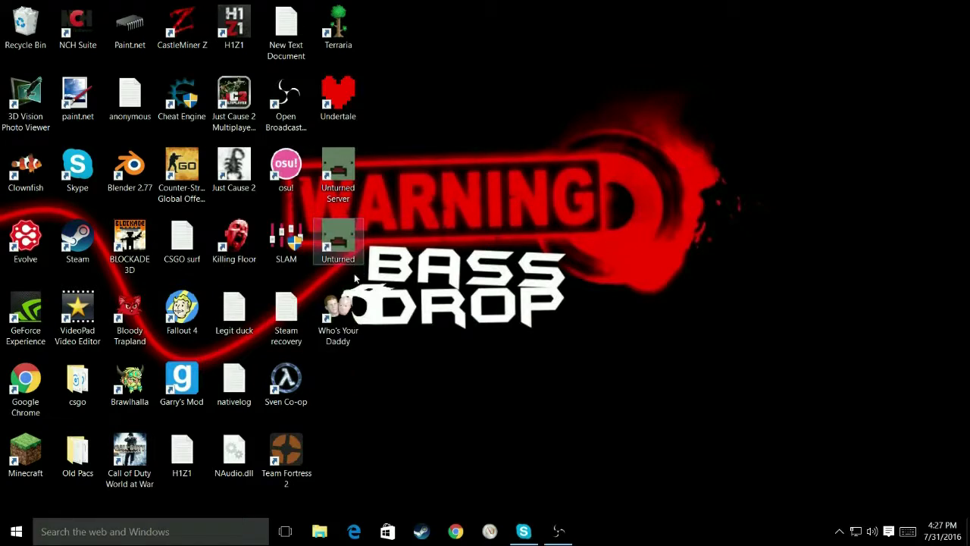
right_click(506, 282)
left_click(430, 330)
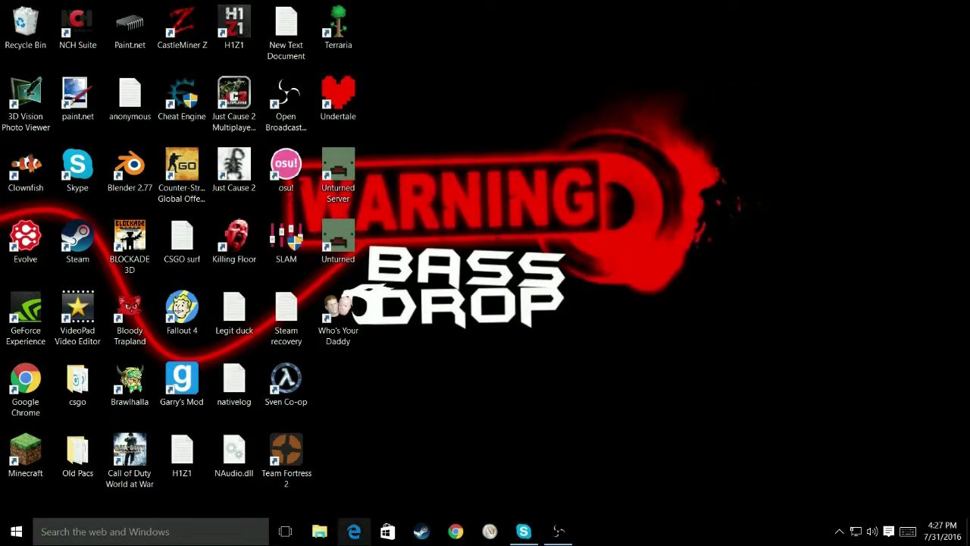